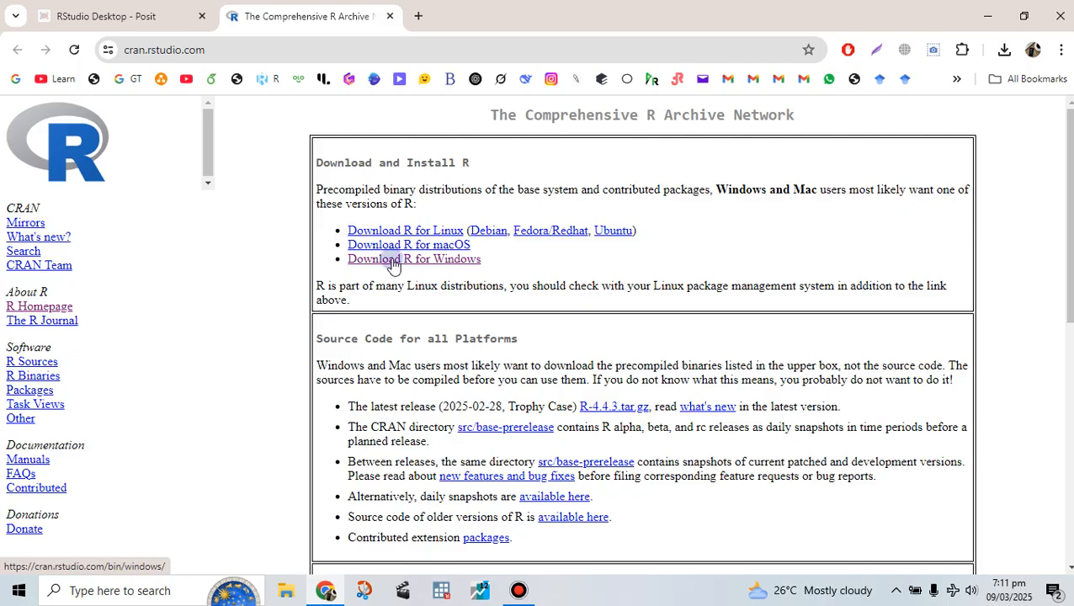
Step: Start downloading R-4.4.3 for Windows from the base distribution page and cancel the duplicate R-4.4.3-win (1).exe download
click(413, 261)
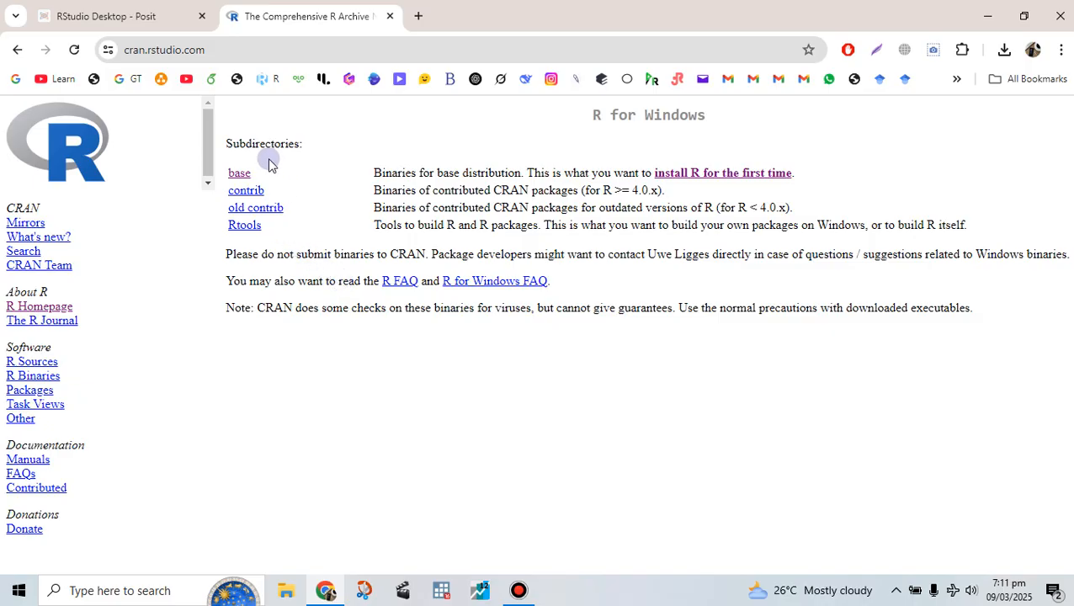
click(243, 177)
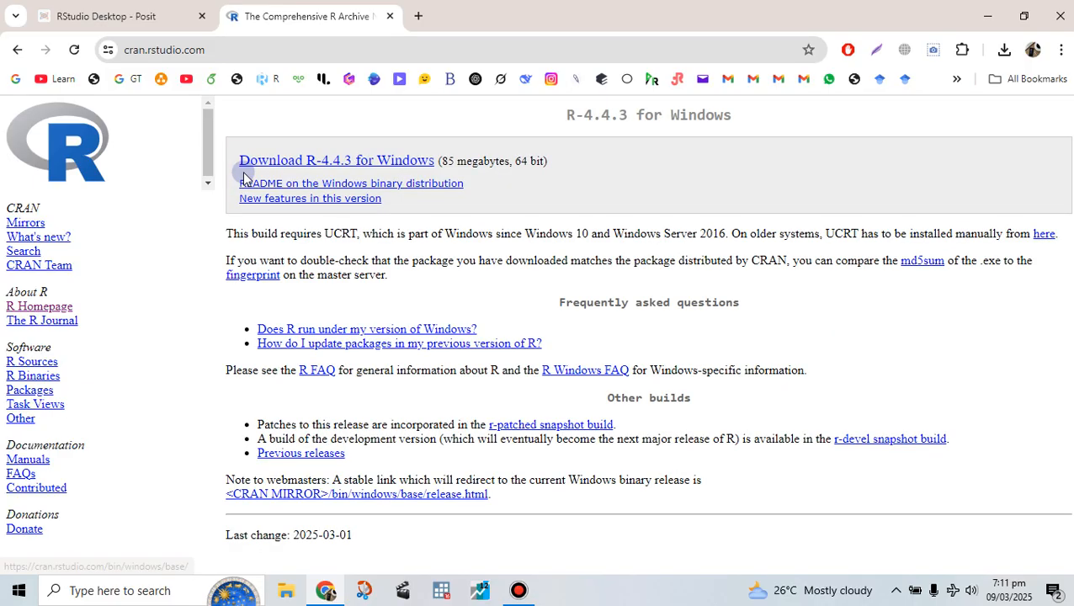
click(329, 162)
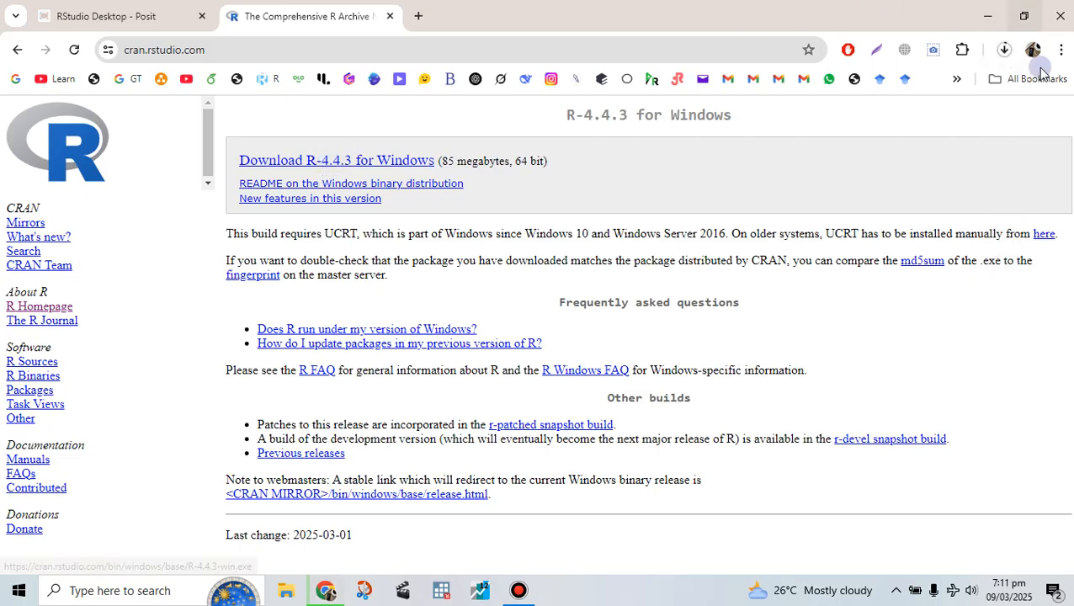
click(1004, 51)
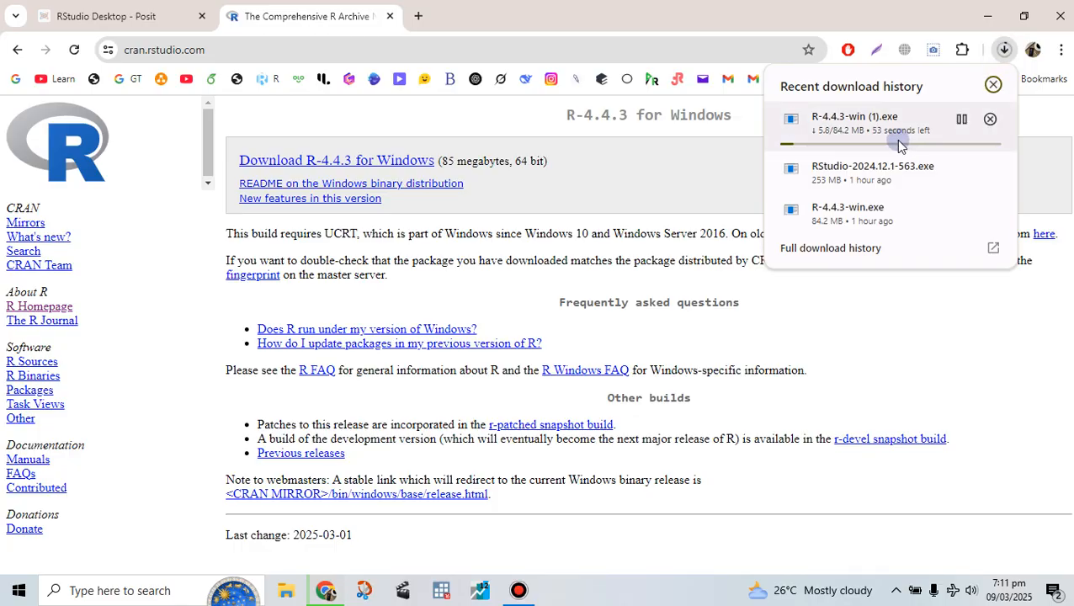
click(989, 121)
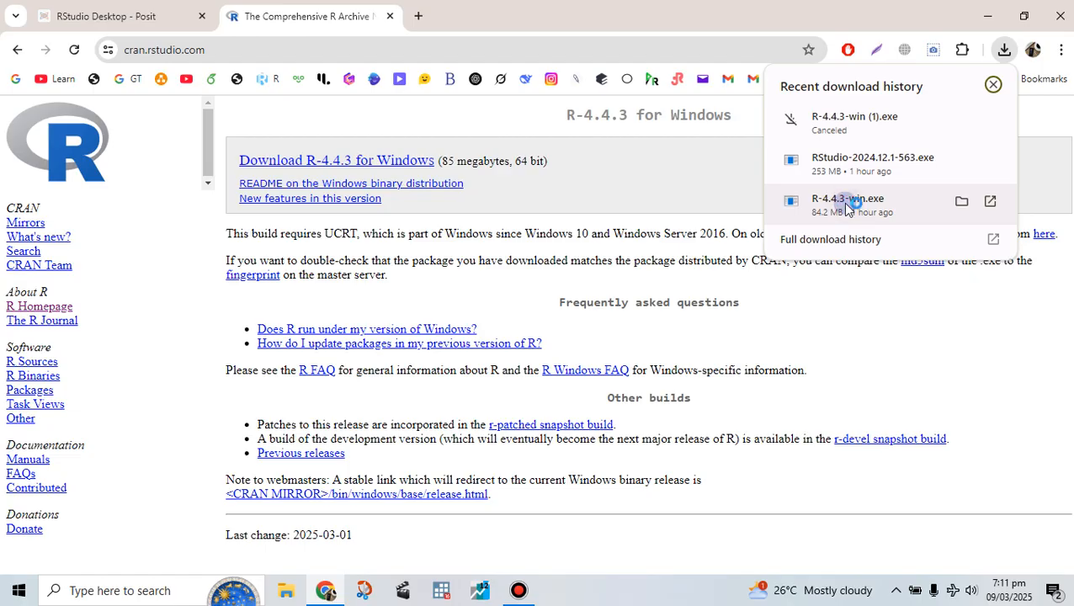
Step: Run the already downloaded R-4.4.3-win.exe in English and install R for Windows 4.4.3 with the default setup options
click(847, 206)
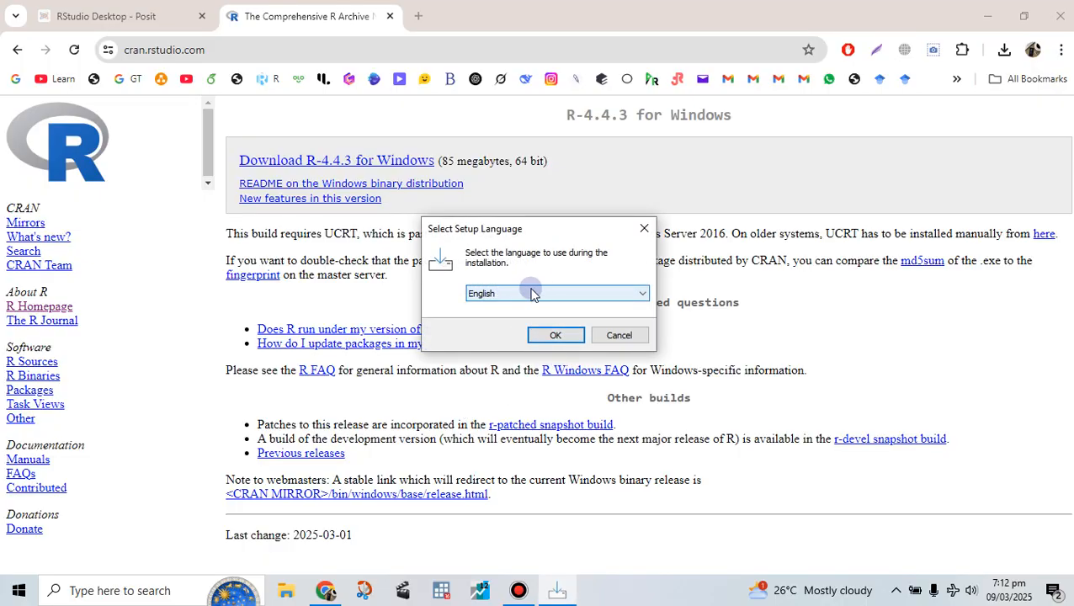
click(551, 337)
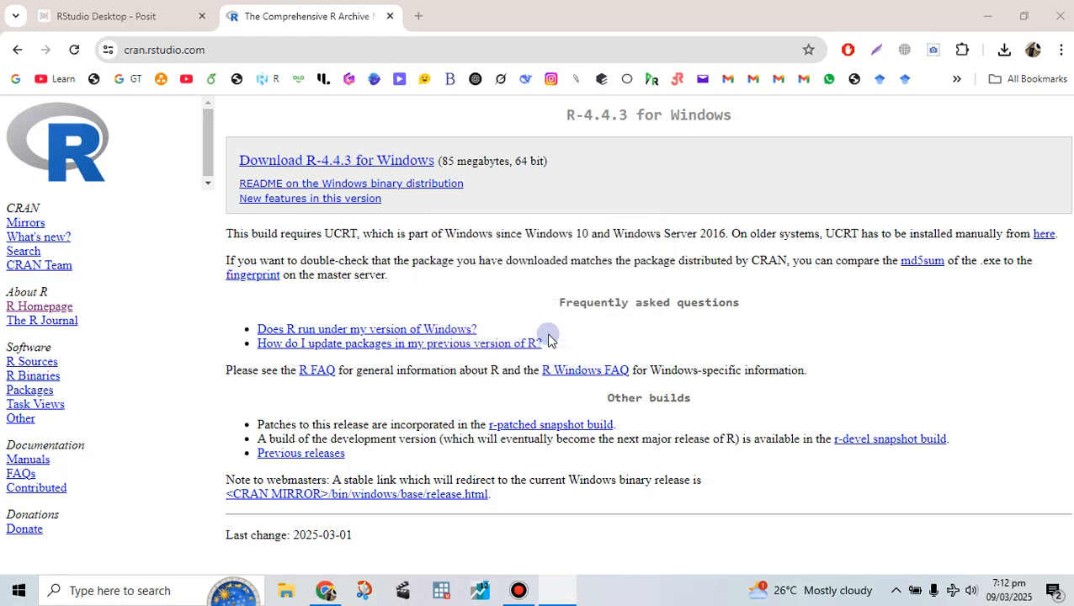
click(624, 424)
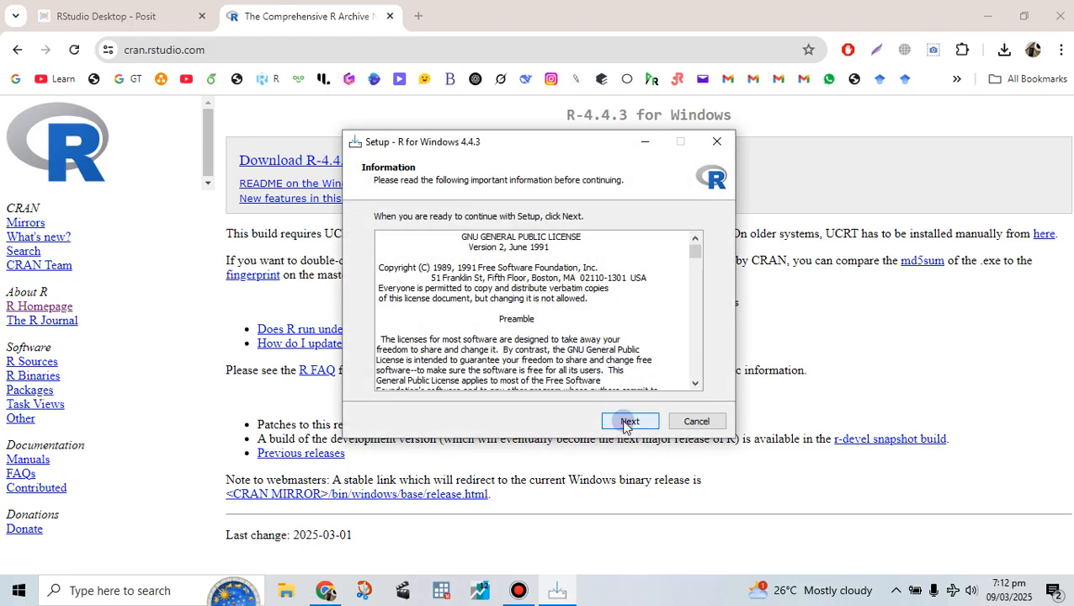
click(624, 425)
click(628, 420)
click(629, 421)
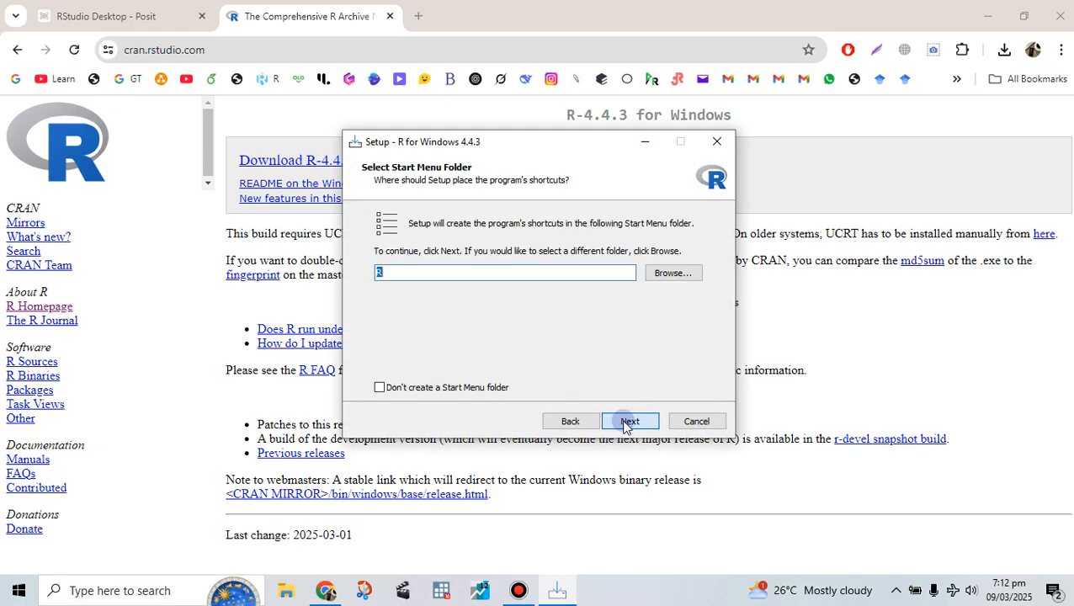
click(626, 421)
click(627, 421)
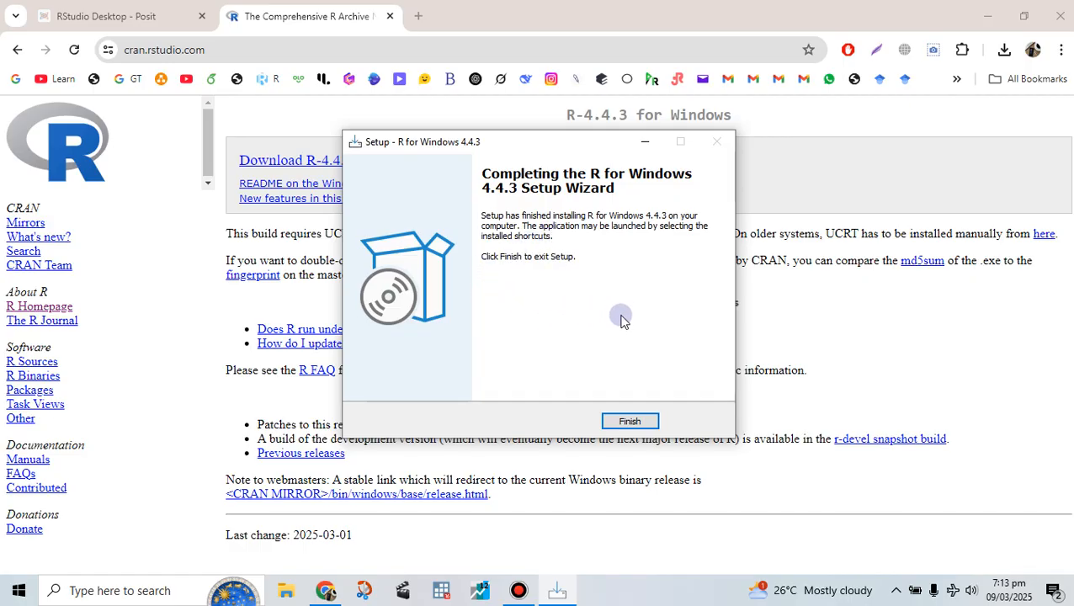
click(630, 422)
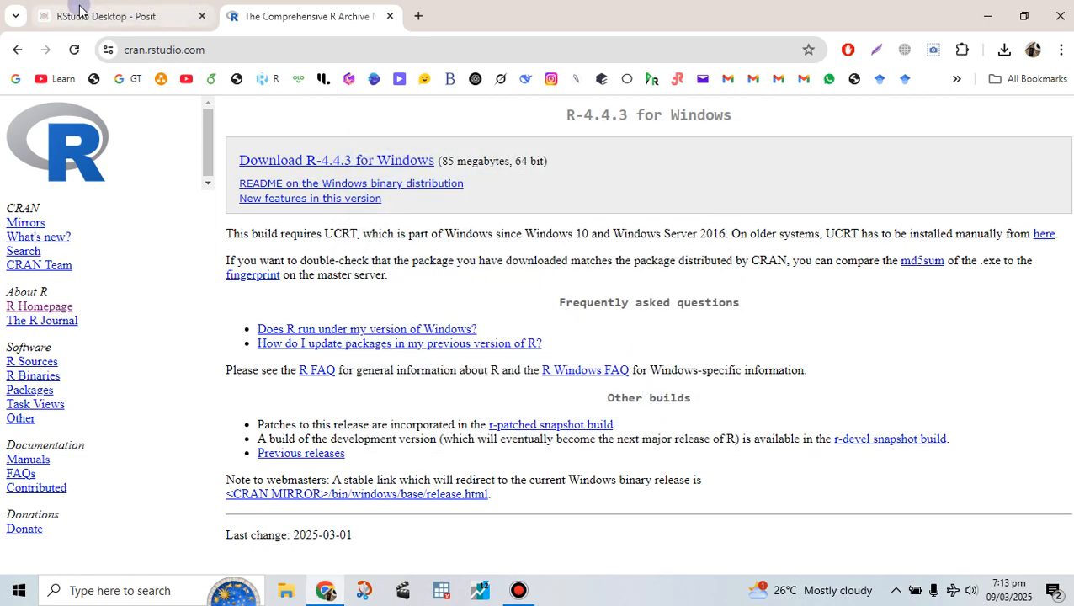
Step: Start downloading RStudio Desktop for Windows from the Posit page, allowing the unverified file, and cancel that duplicate download
click(106, 11)
scroll(661, 394, up, 1)
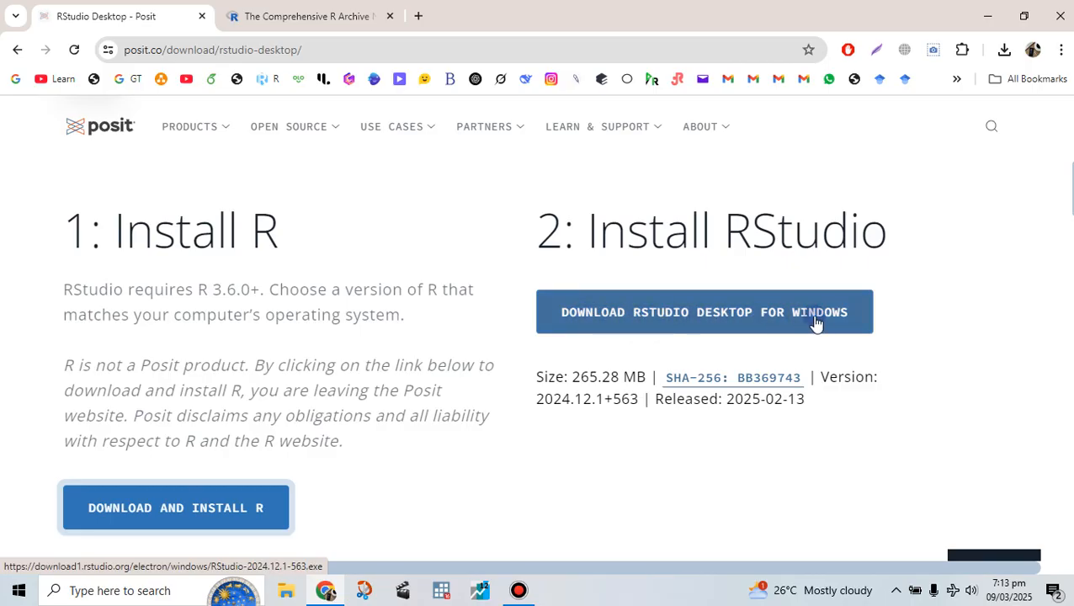
click(703, 316)
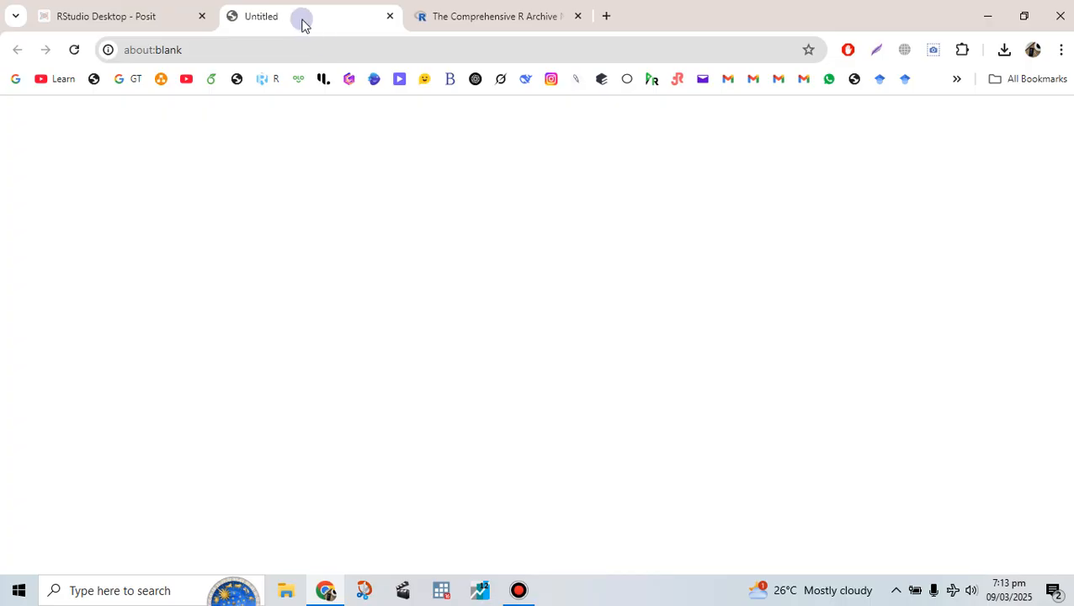
click(1000, 51)
click(1004, 54)
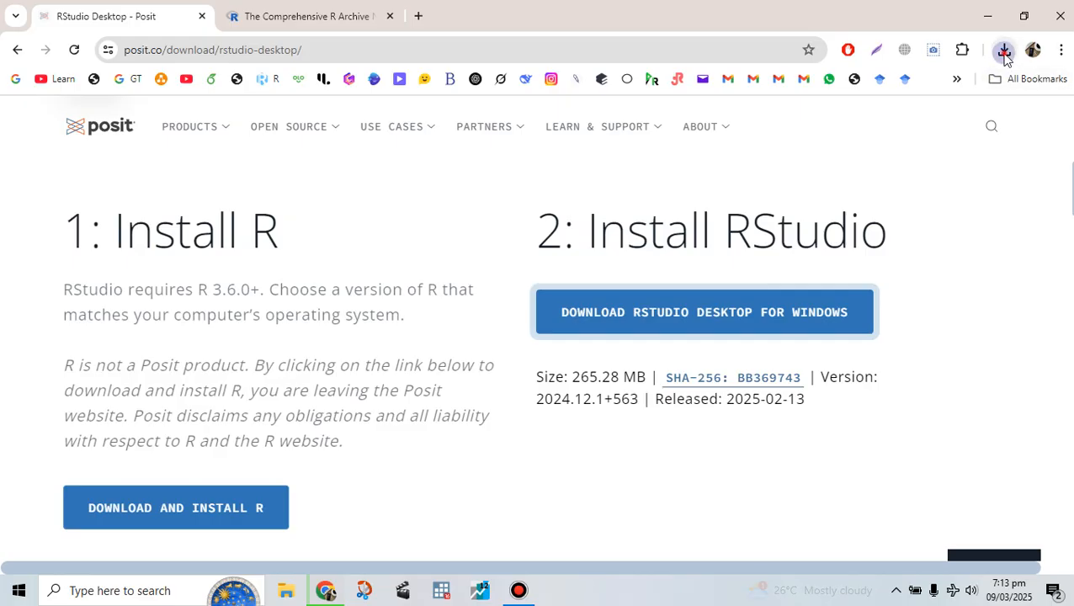
click(982, 124)
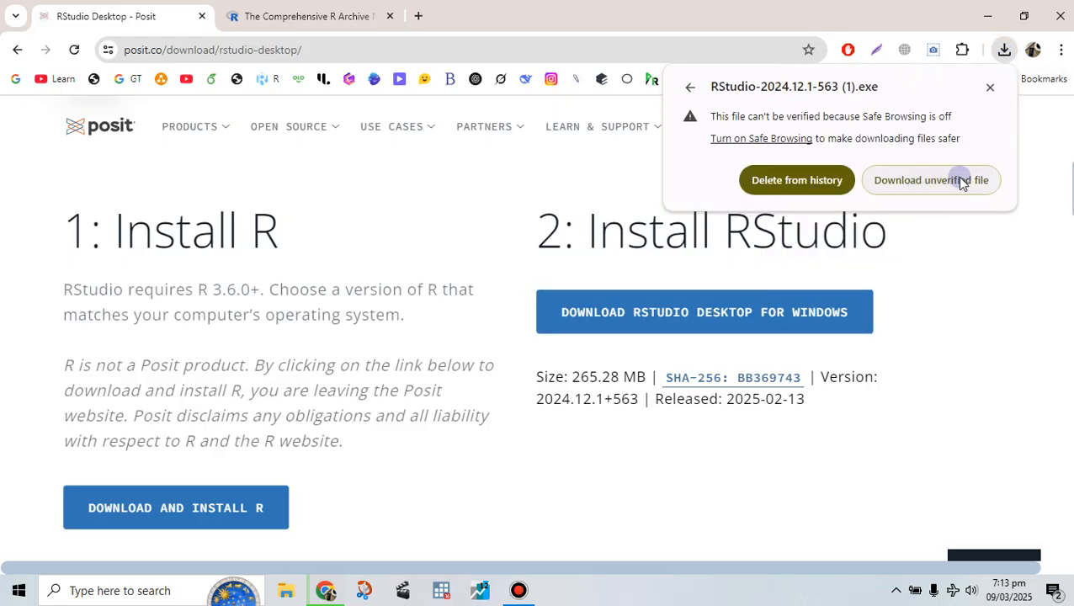
click(922, 180)
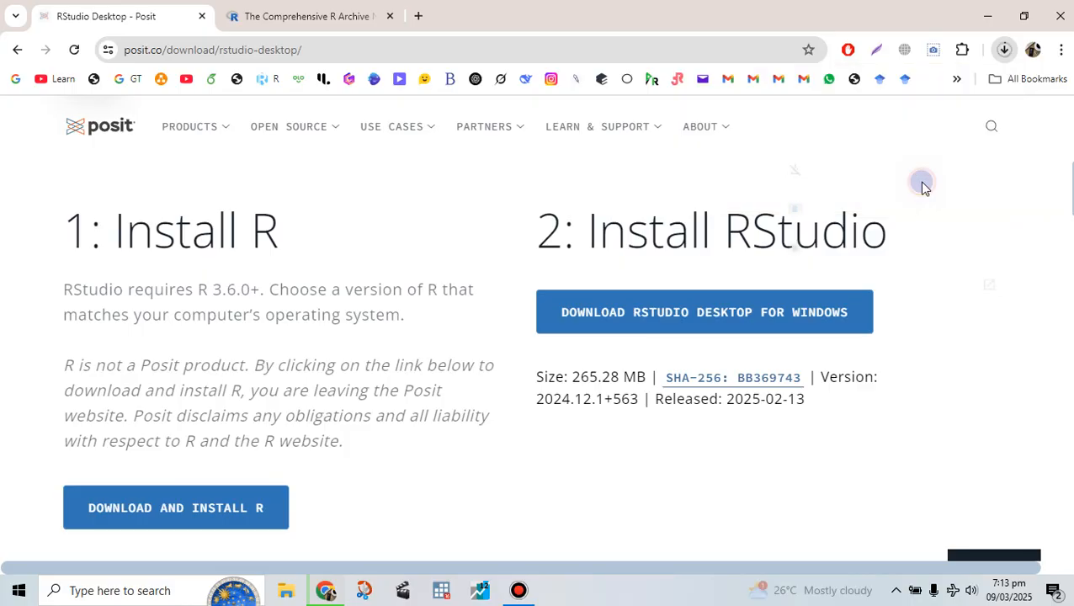
click(1002, 50)
click(990, 120)
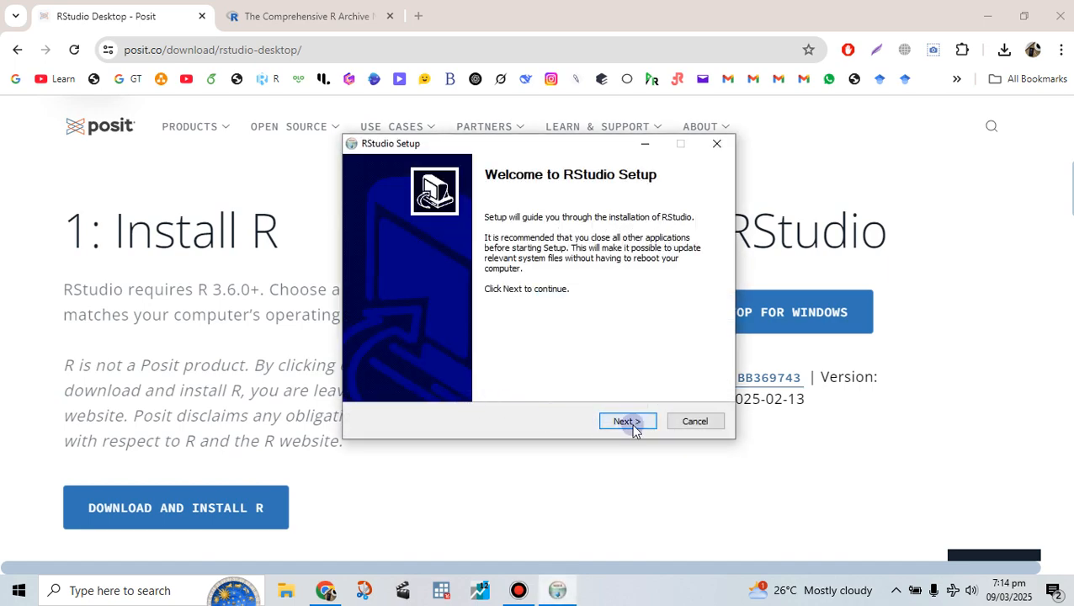
Step: Install RStudio in C:\Program Files\RStudio, showing the installation details, and close the completed setup
click(630, 422)
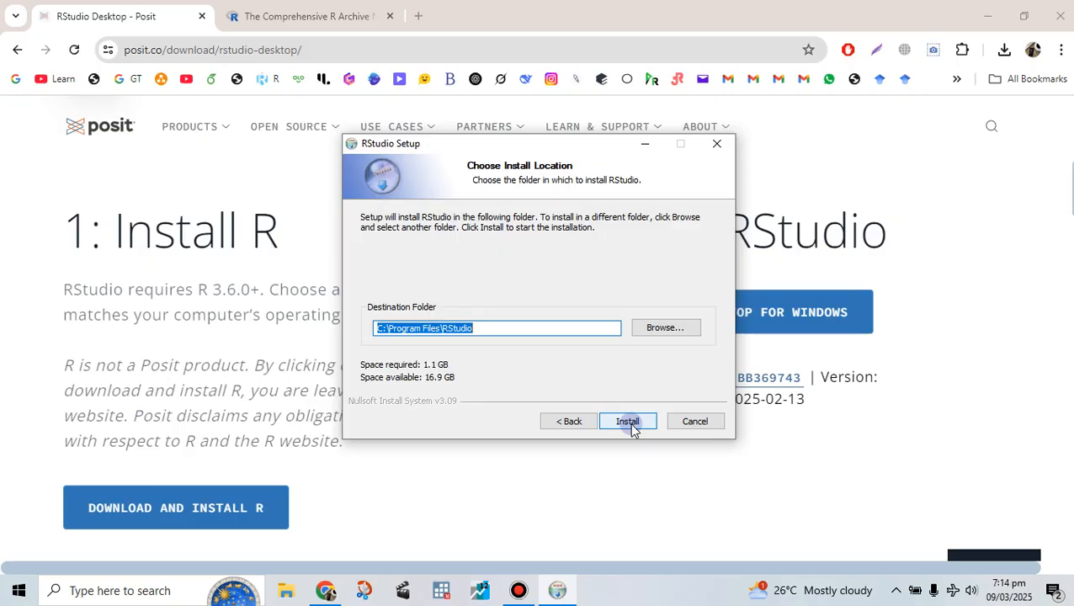
click(629, 421)
click(399, 255)
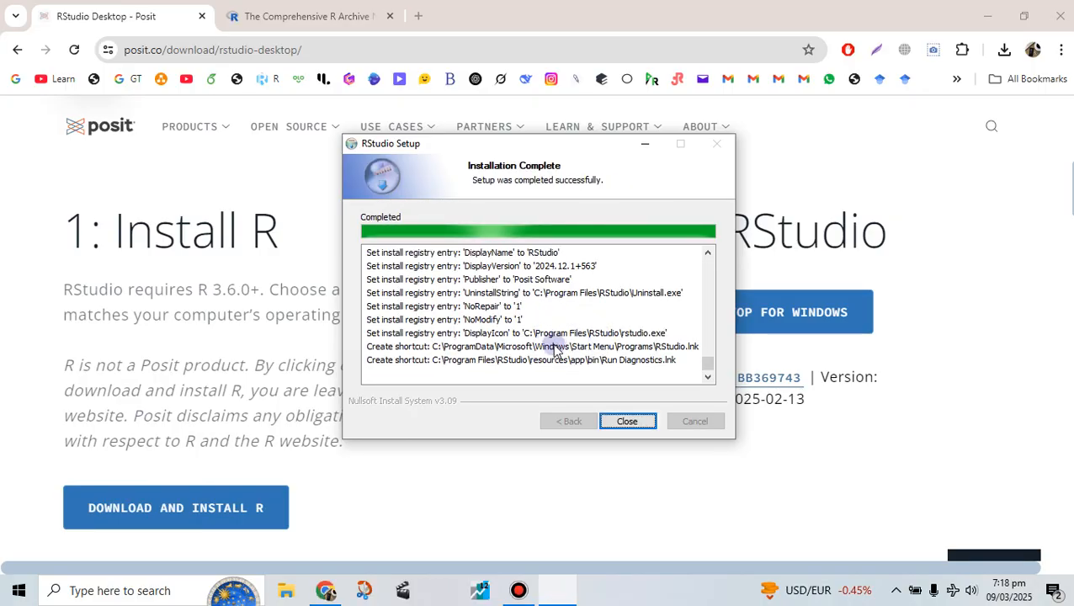
click(633, 424)
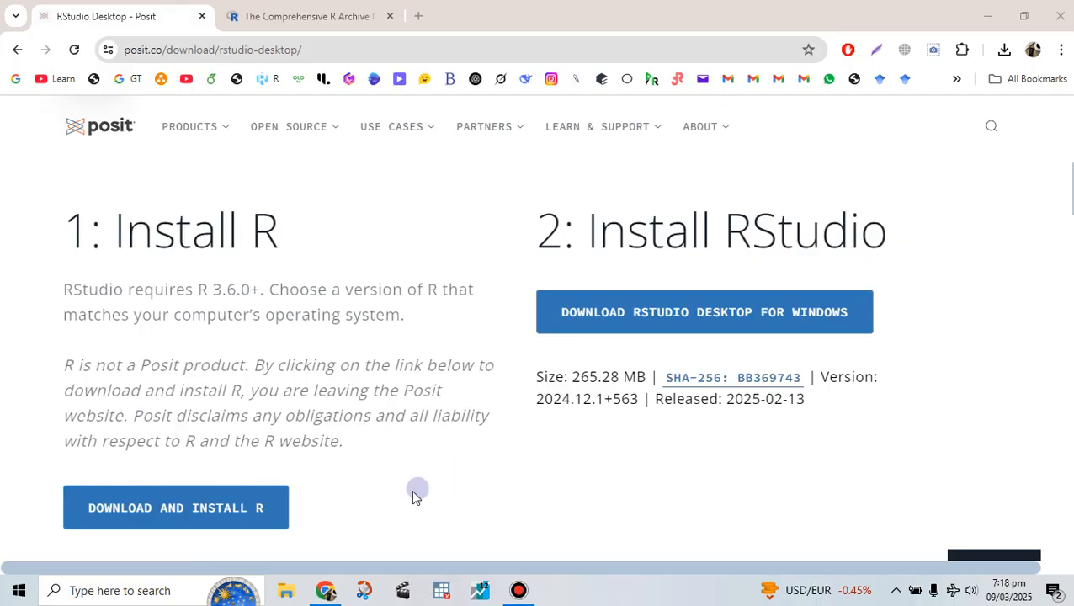
Step: Search Windows for the installed RStudio app and minimize the browser to reveal the desktop
click(110, 591)
text(r studi)
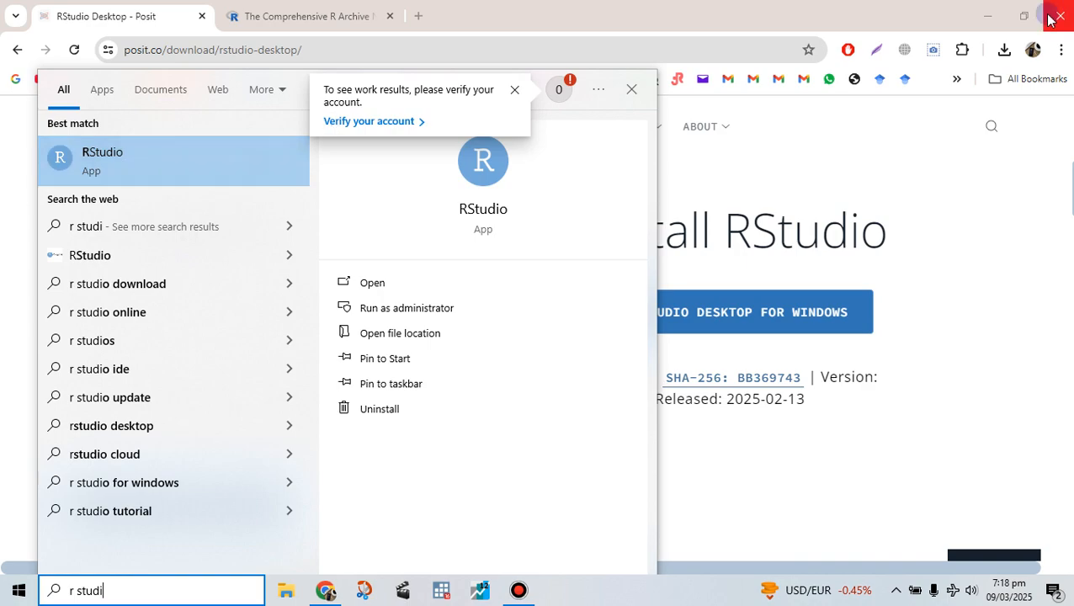
click(989, 16)
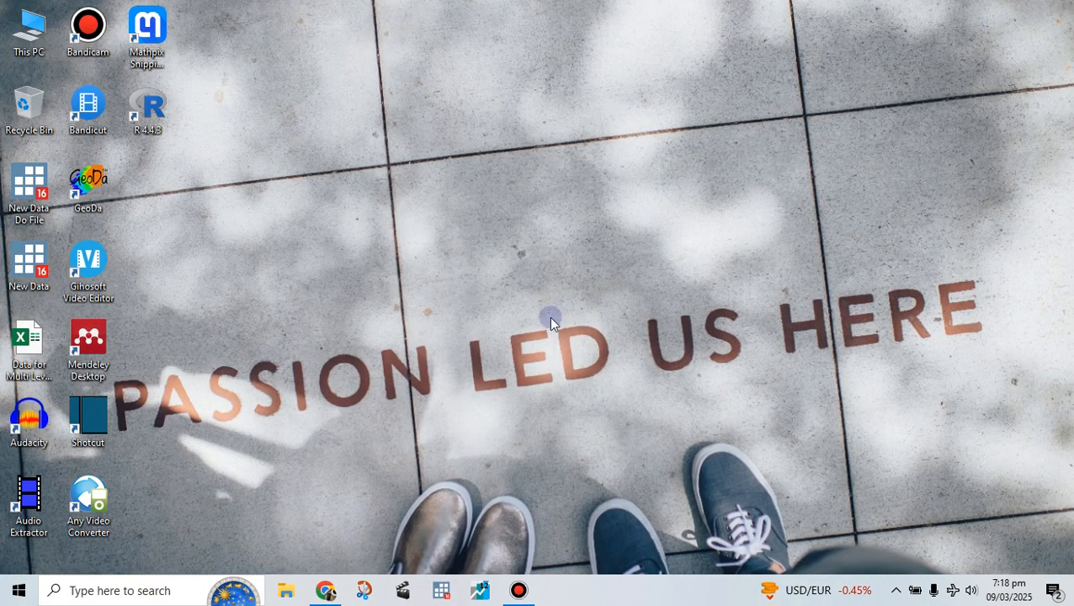